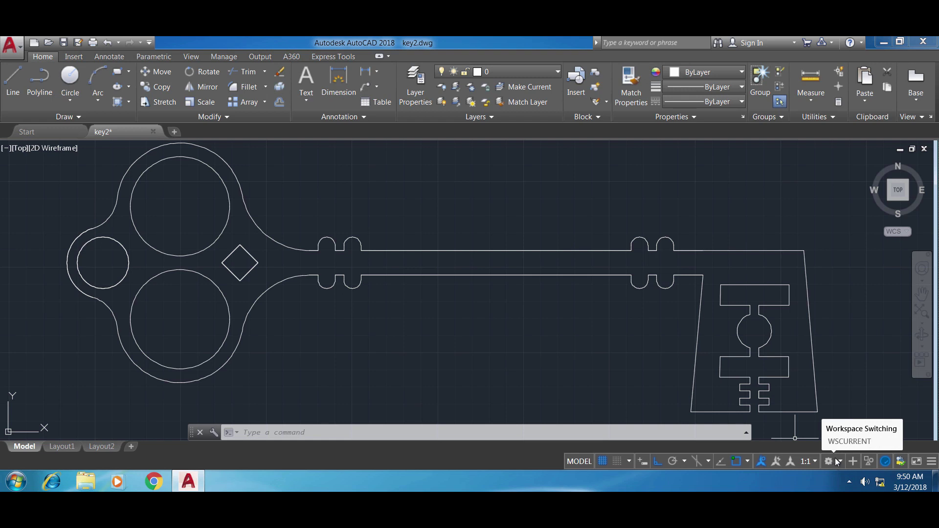
Switch to the 3D Basics workspace and orbit the flat key drawing into an angled 3D view.
click(836, 462)
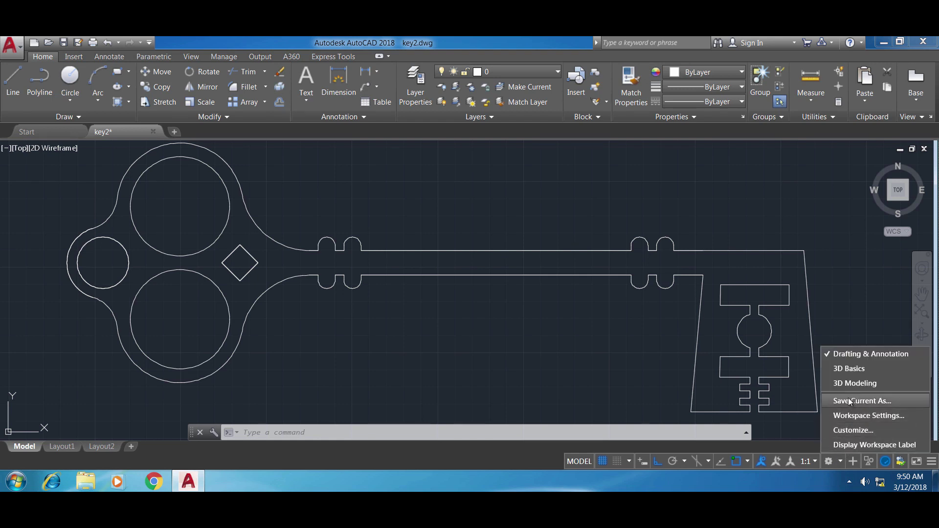
click(848, 370)
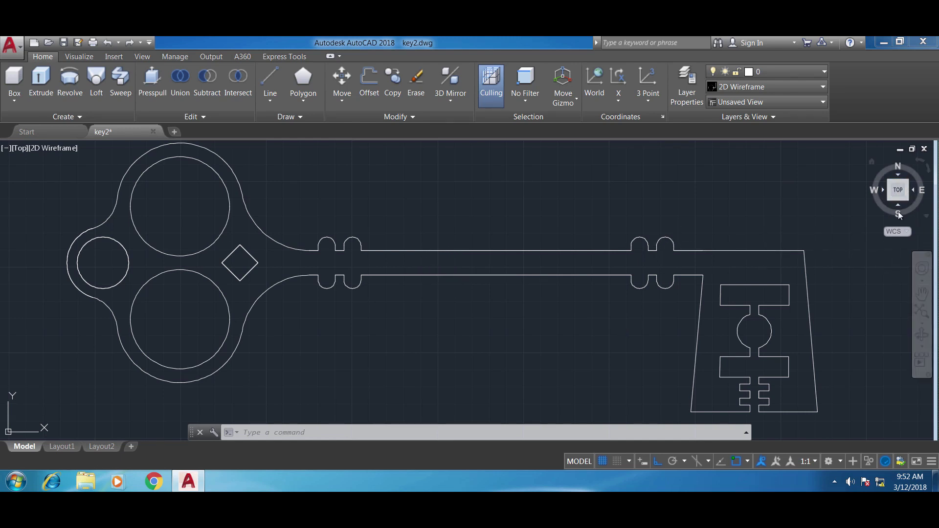
click(920, 341)
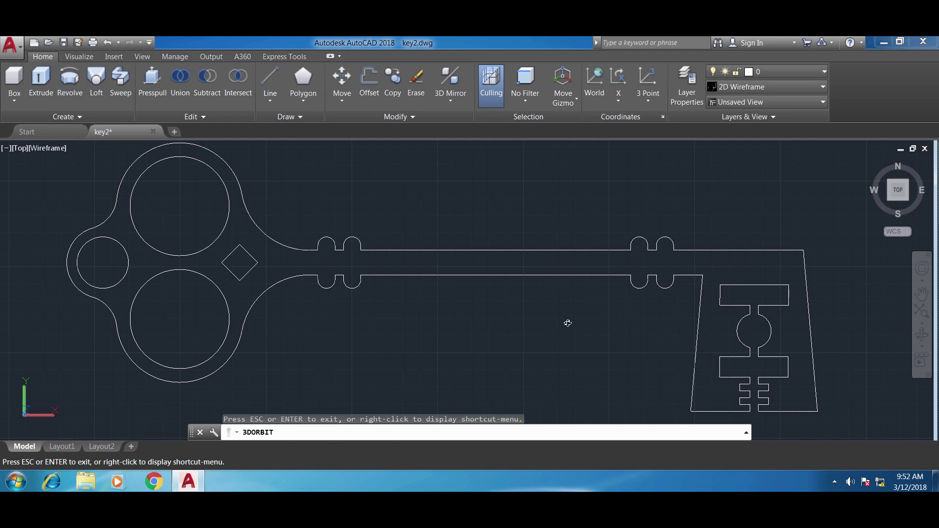
mouse_move(564, 318)
mouse_down()
mouse_move(566, 285)
mouse_move(544, 245)
mouse_up()
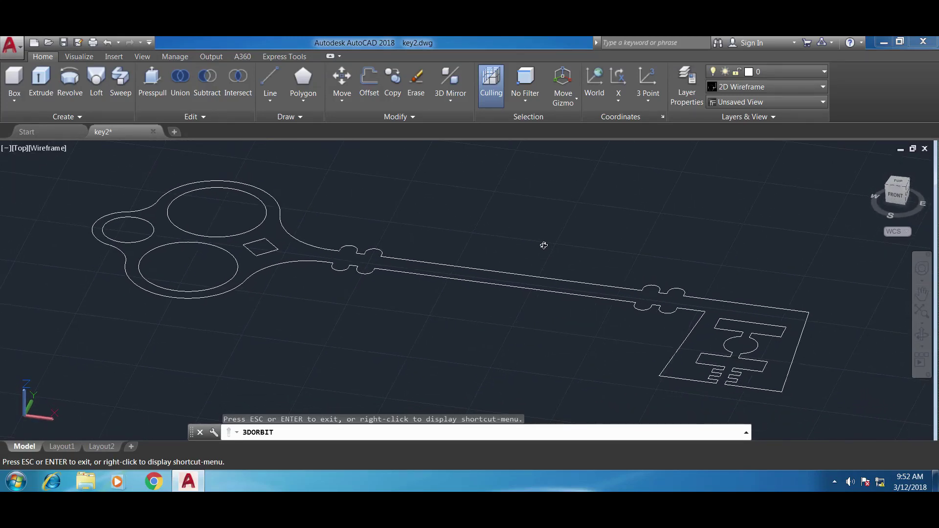
middle_drag(544, 245, 547, 248)
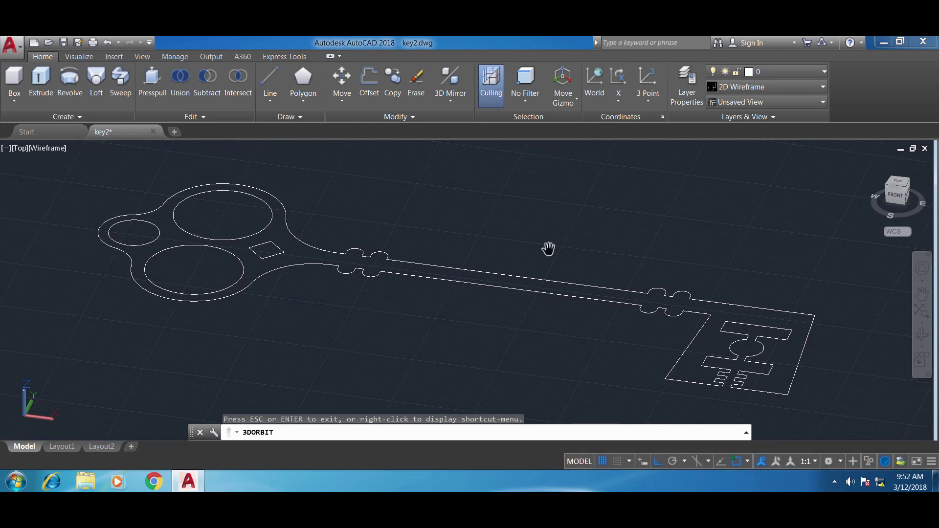
key(Escape)
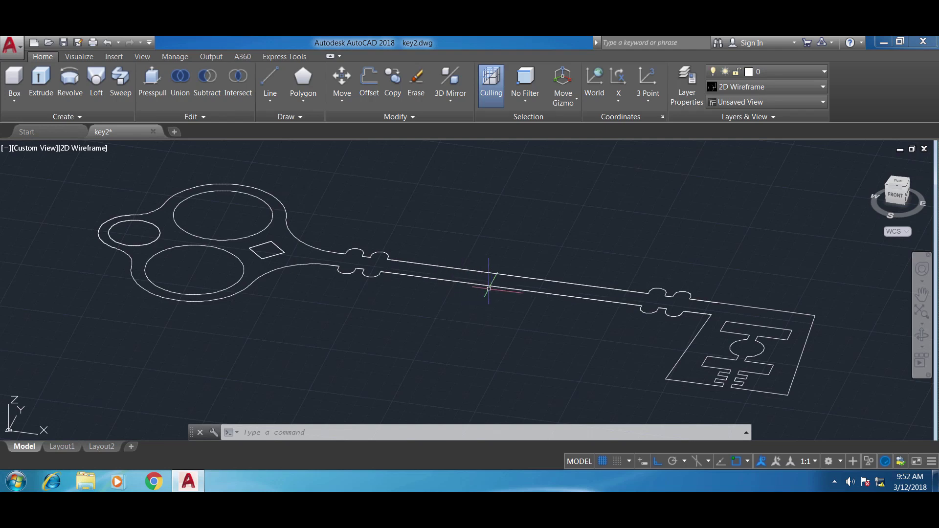
Try to extrude all of the key's outline and cutout curves upward together.
click(42, 84)
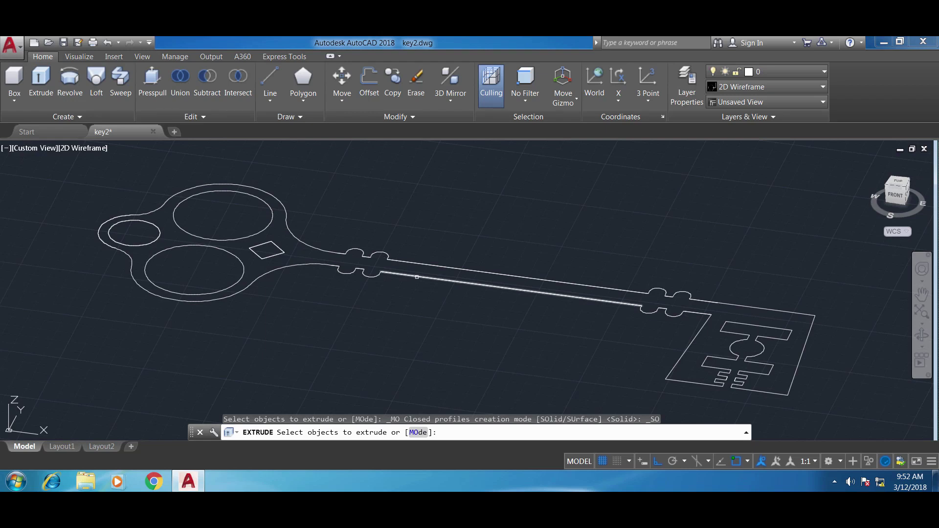
click(832, 419)
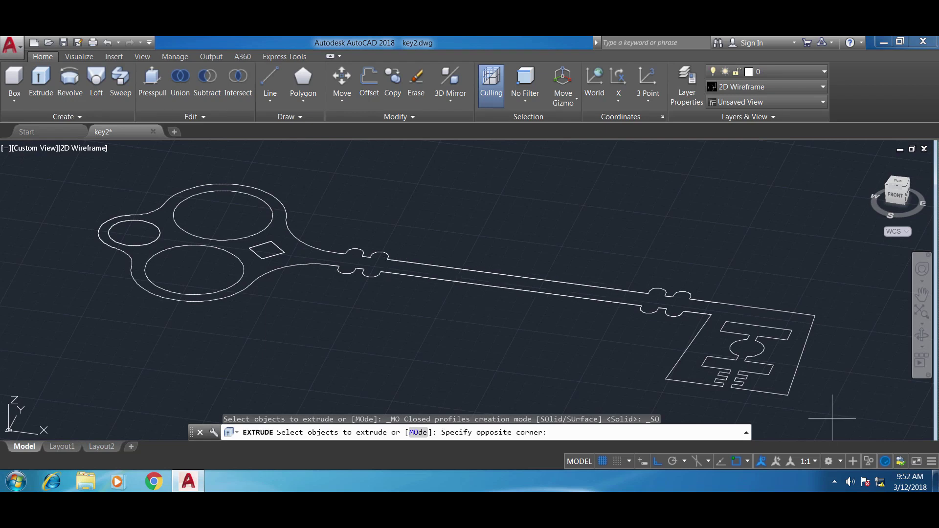
click(68, 179)
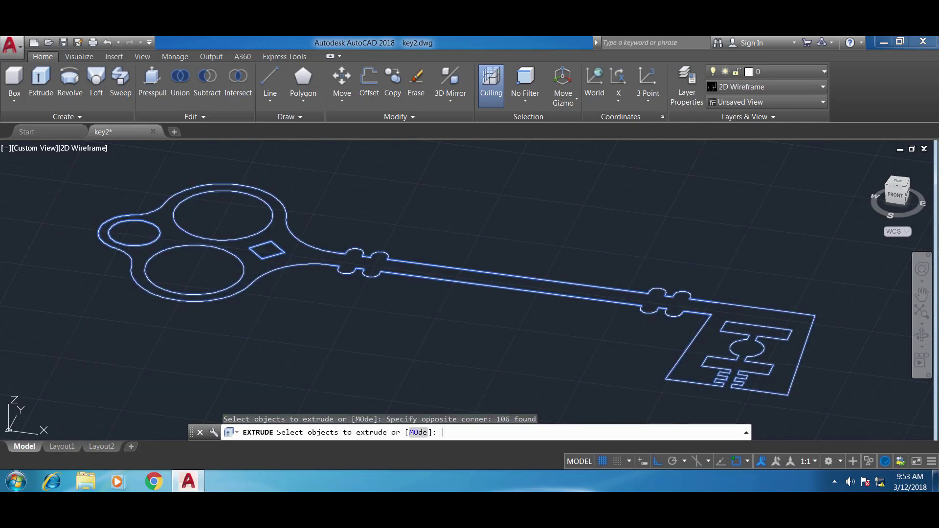
key(Return)
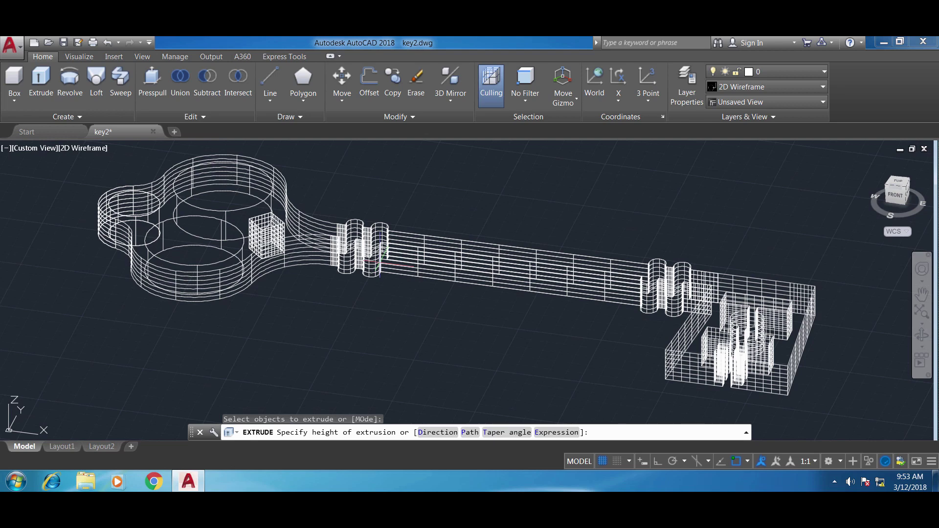
key(Return)
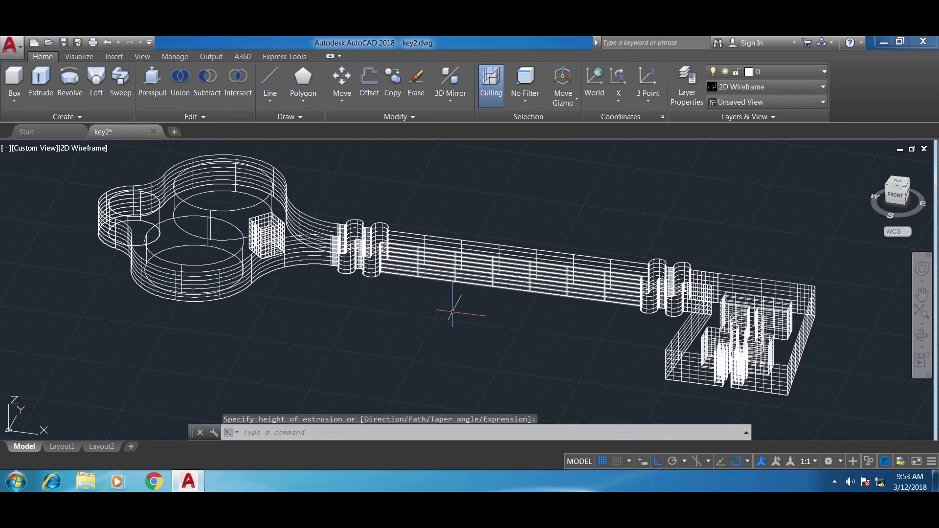
key(Return)
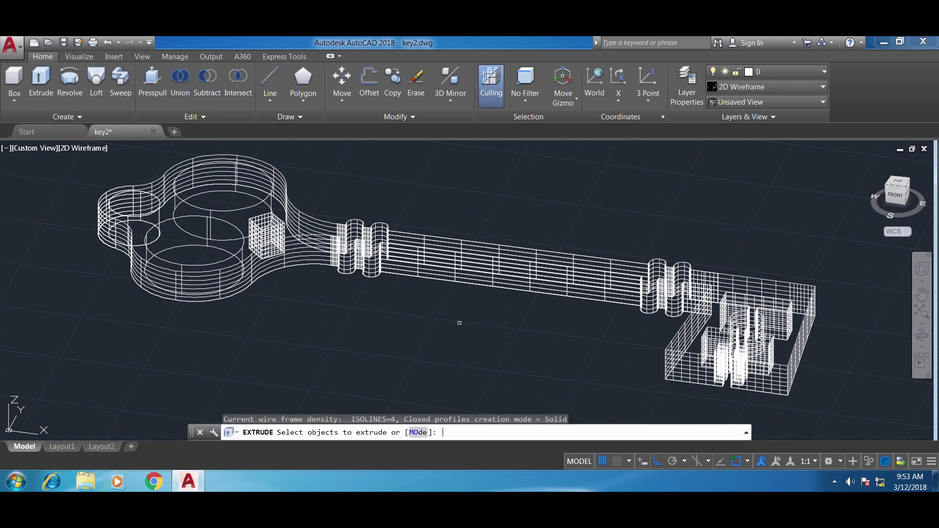
key(Escape)
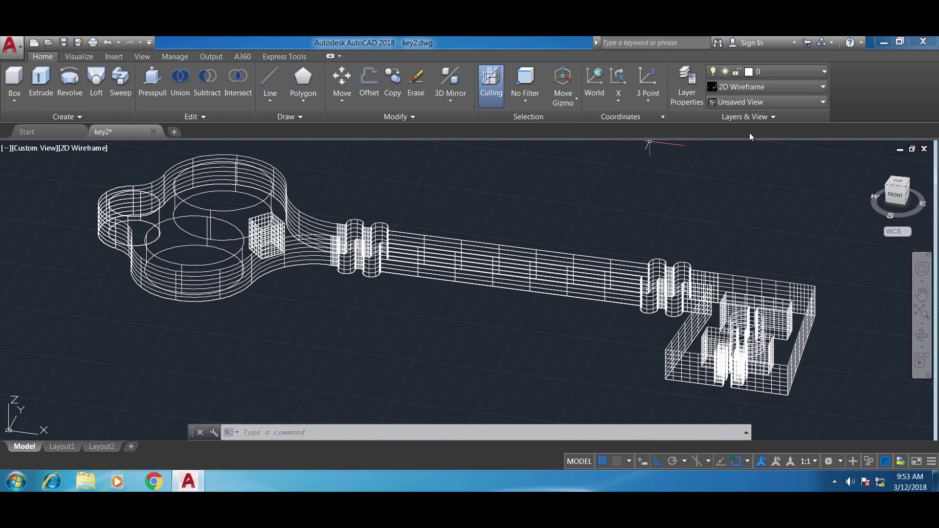
Apply the Conceptual visual style and orbit around the extruded key to examine its walls and openings.
click(825, 89)
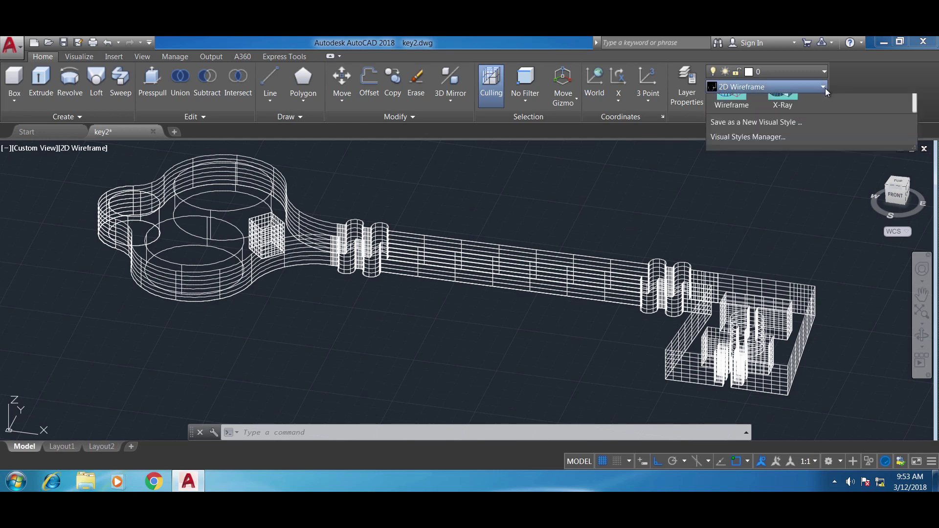
click(826, 88)
click(826, 88)
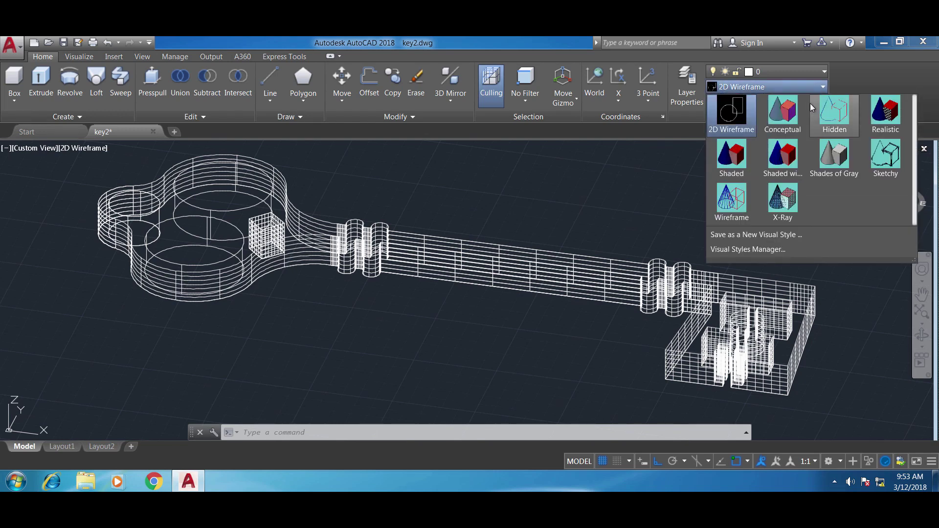
click(783, 113)
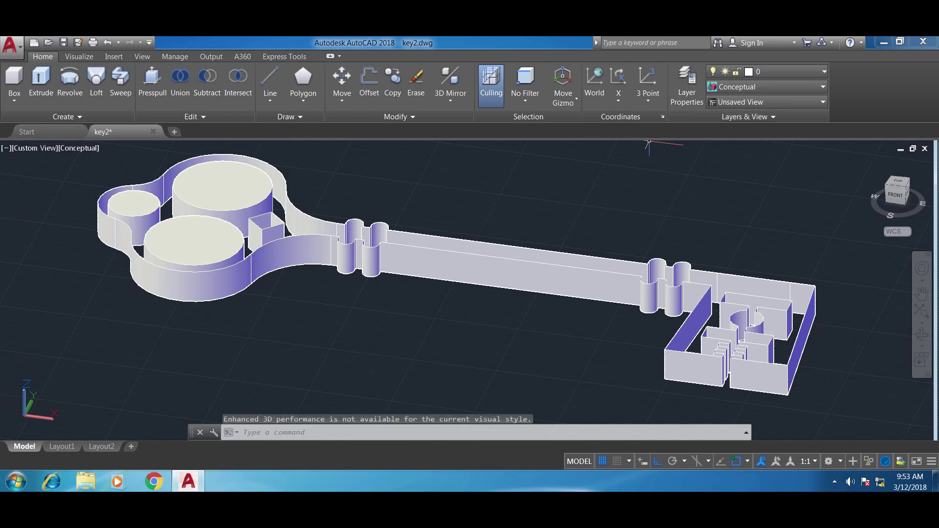
click(922, 336)
drag(570, 308, 591, 352)
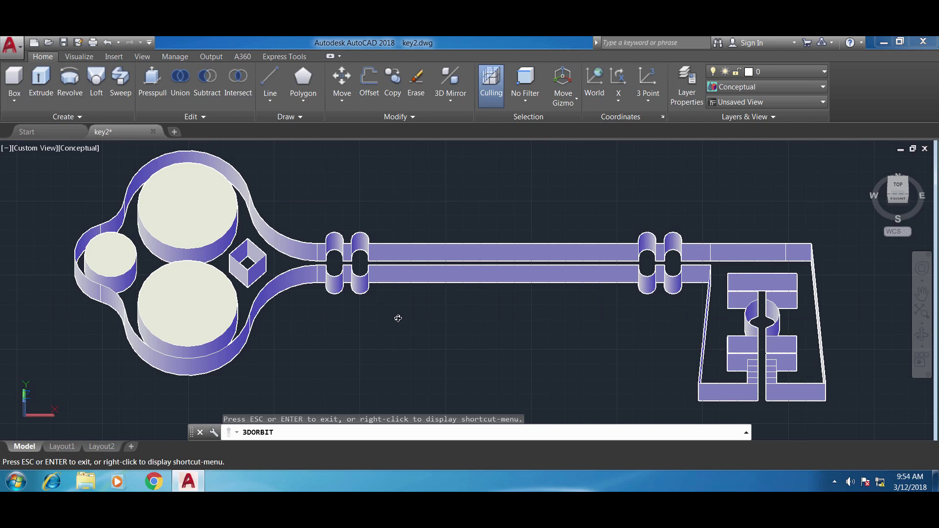
key(Escape)
Undo the orbit, the Conceptual visual style and the extrusion of the key curves.
key(ctrl+z)
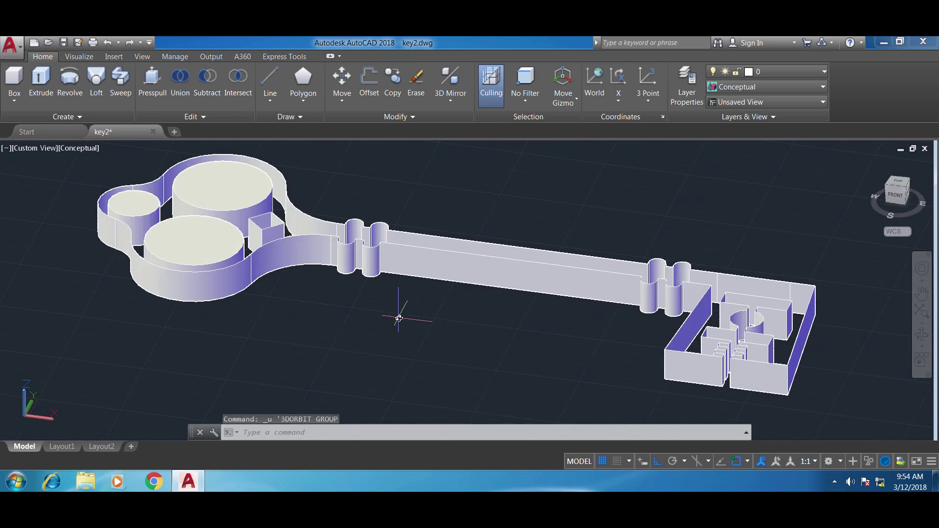
key(ctrl+z)
key(ctrl+z)
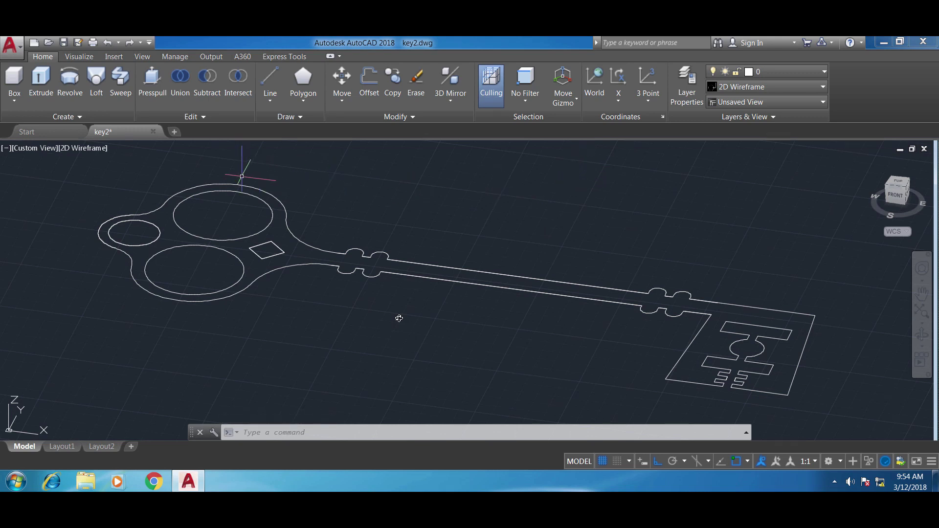
Presspull the bounded area between the key's outer outline and its cutouts upward into a solid.
click(152, 77)
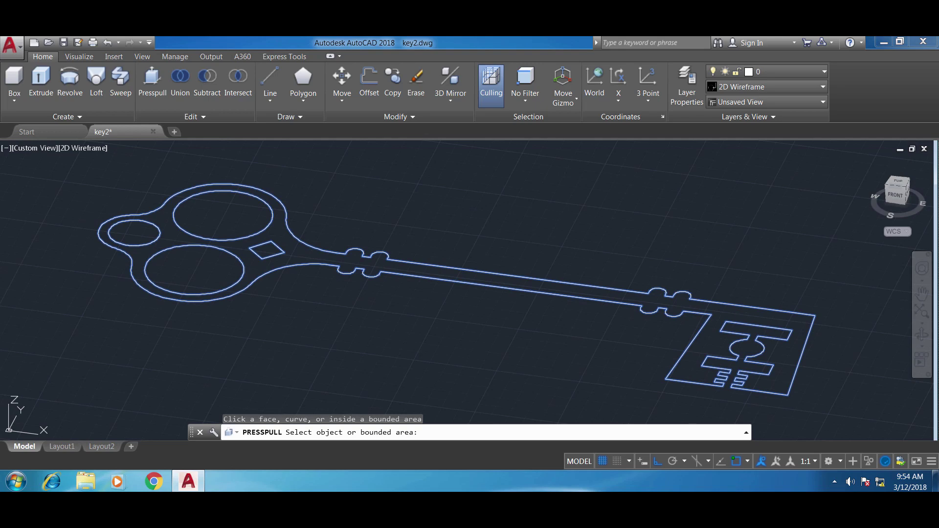
click(747, 316)
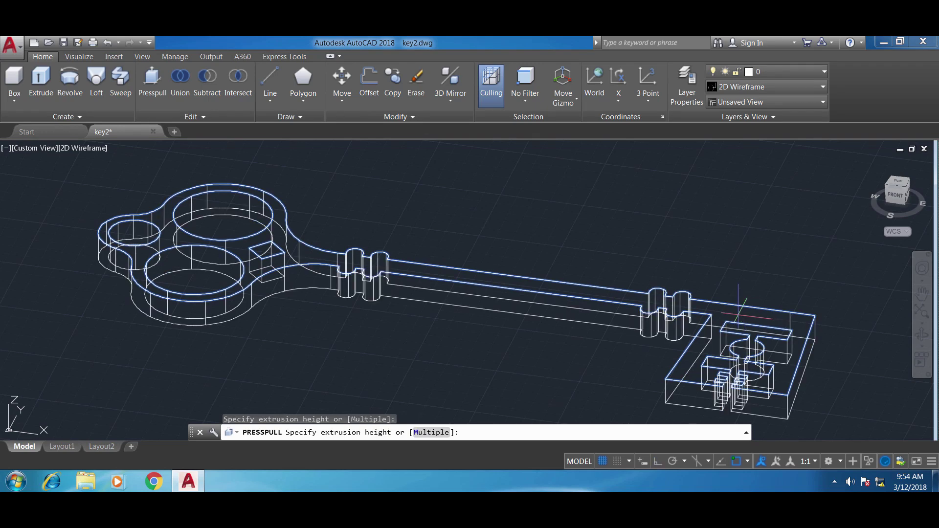
click(709, 265)
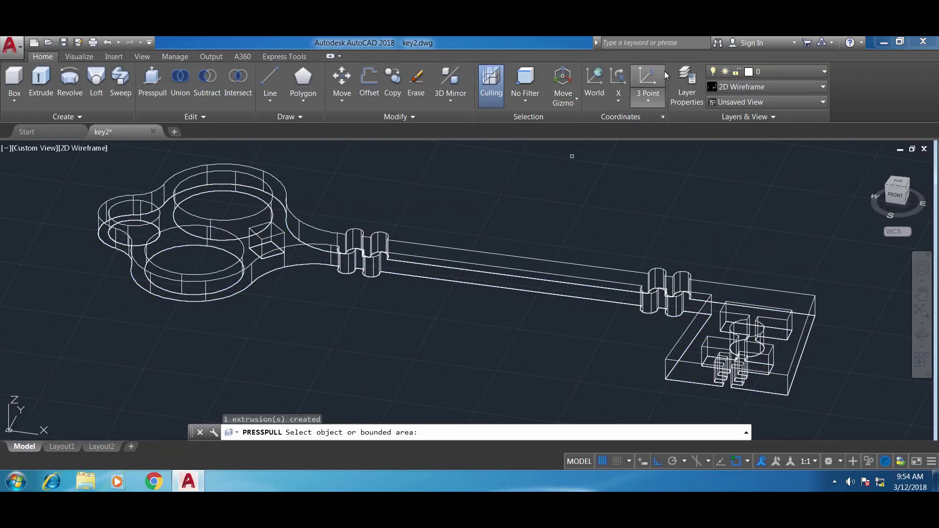
Display the solid key in the Conceptual visual style and examine it from several angles.
click(782, 85)
click(783, 112)
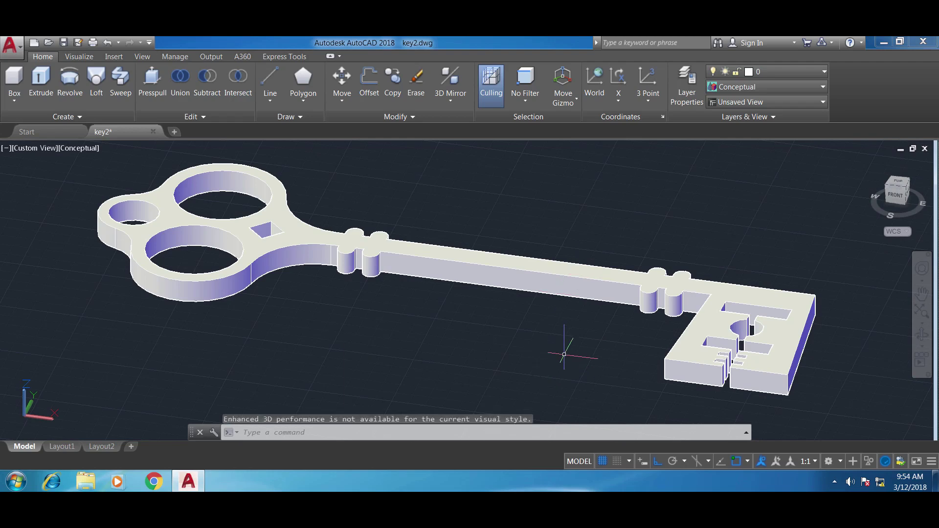
click(923, 341)
mouse_move(593, 332)
mouse_down()
mouse_move(646, 346)
mouse_move(621, 336)
mouse_up()
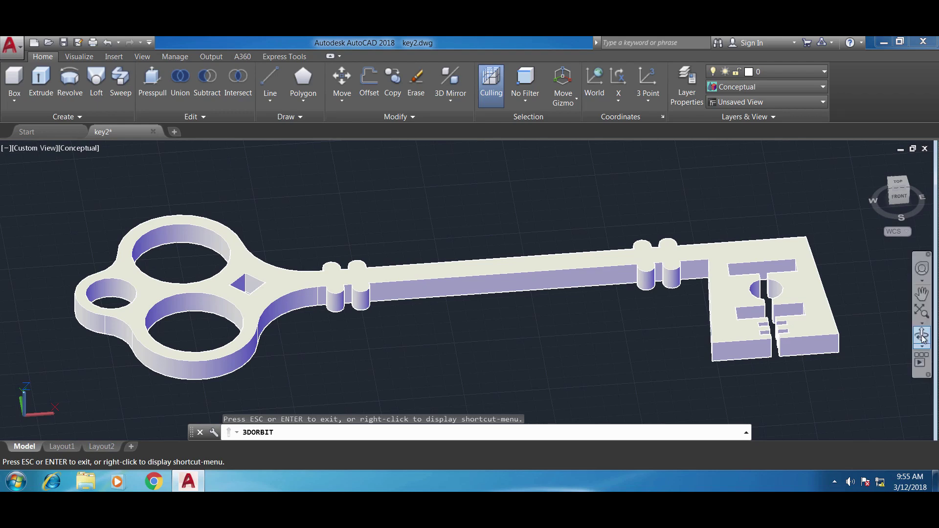
mouse_move(621, 326)
mouse_down()
mouse_move(573, 343)
mouse_move(556, 326)
mouse_move(573, 324)
mouse_move(587, 345)
mouse_up()
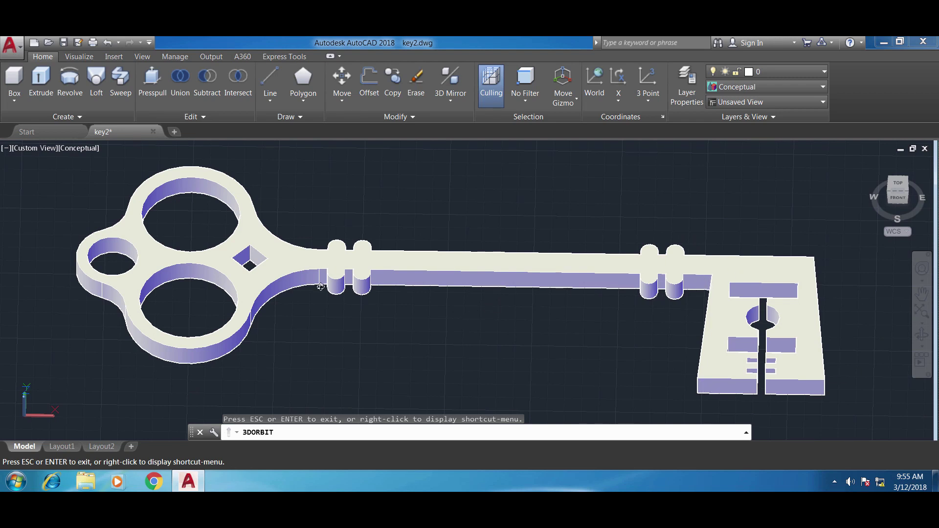
mouse_move(712, 290)
mouse_down()
mouse_move(677, 314)
mouse_move(685, 327)
mouse_move(696, 327)
mouse_move(703, 305)
mouse_up()
Fillet the vertical inner corner edge where the shaft meets the key bit with a radius of 0.5.
scroll(692, 255, up, 3)
scroll(698, 257, up, 5)
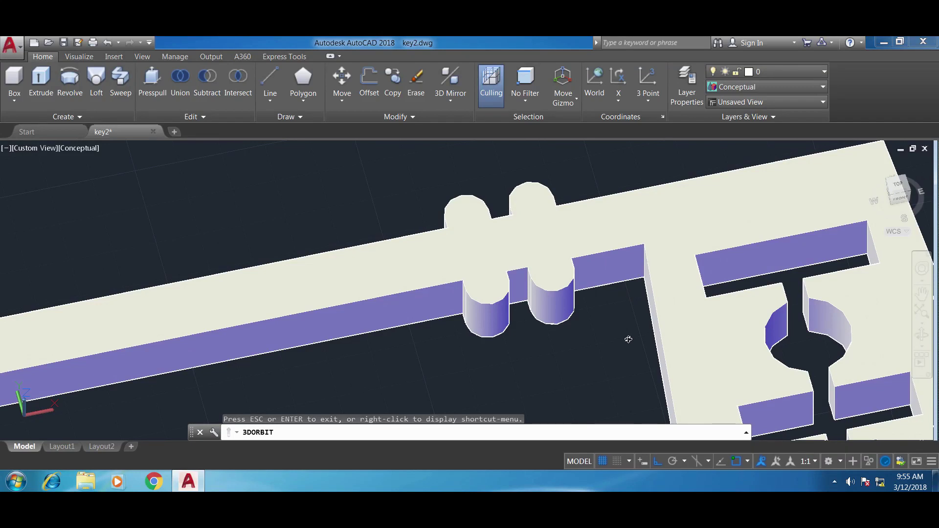
drag(628, 340, 608, 201)
middle_drag(606, 245, 603, 295)
key(Escape)
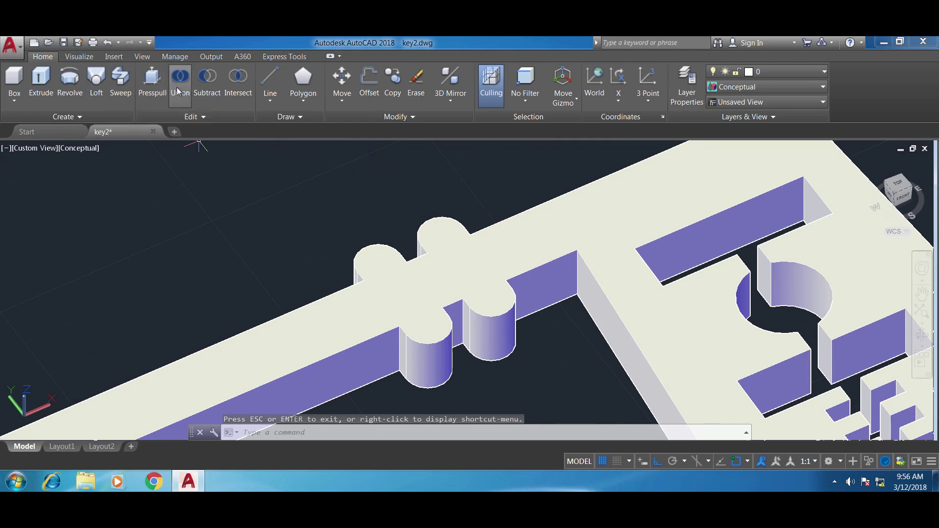
click(202, 116)
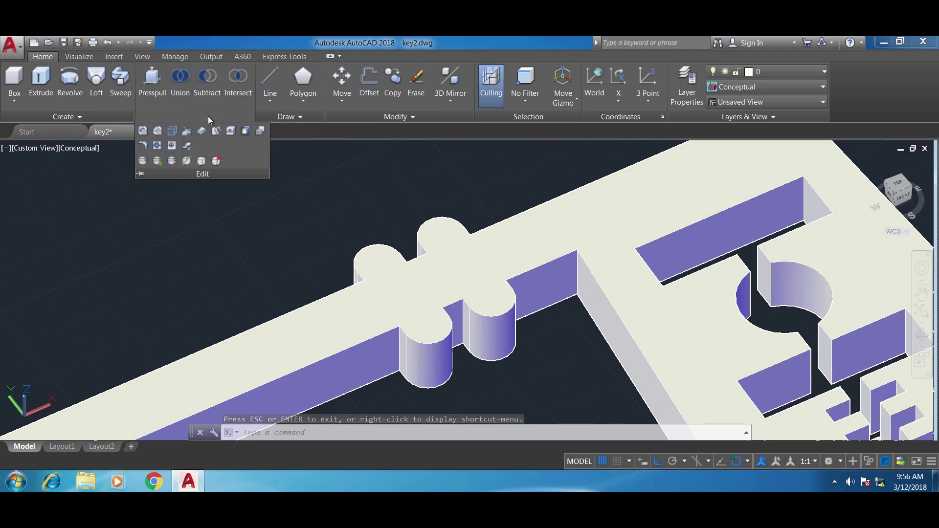
click(142, 130)
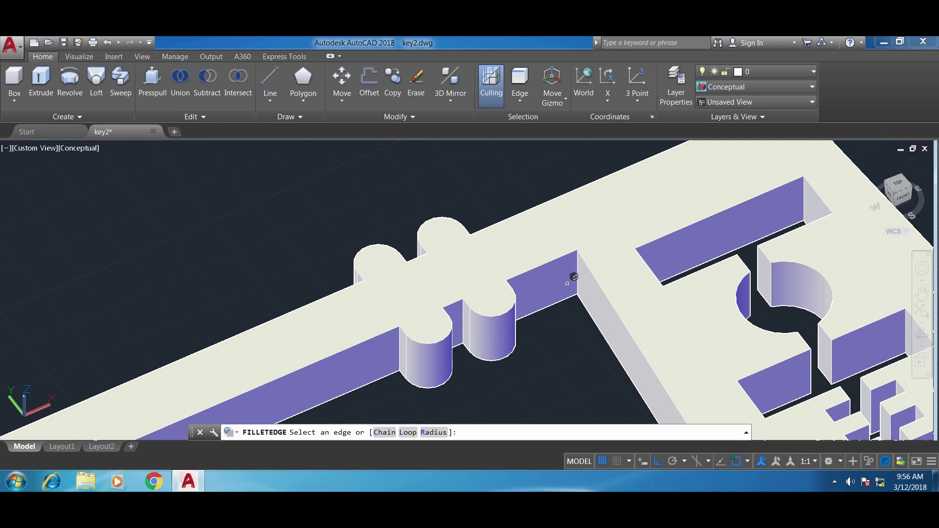
scroll(582, 278, up, 3)
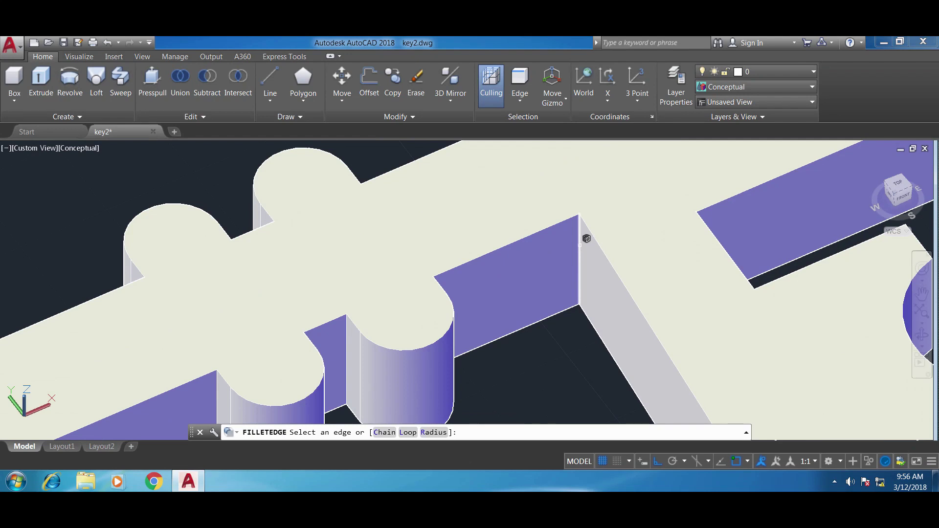
click(579, 245)
scroll(473, 337, down, 2)
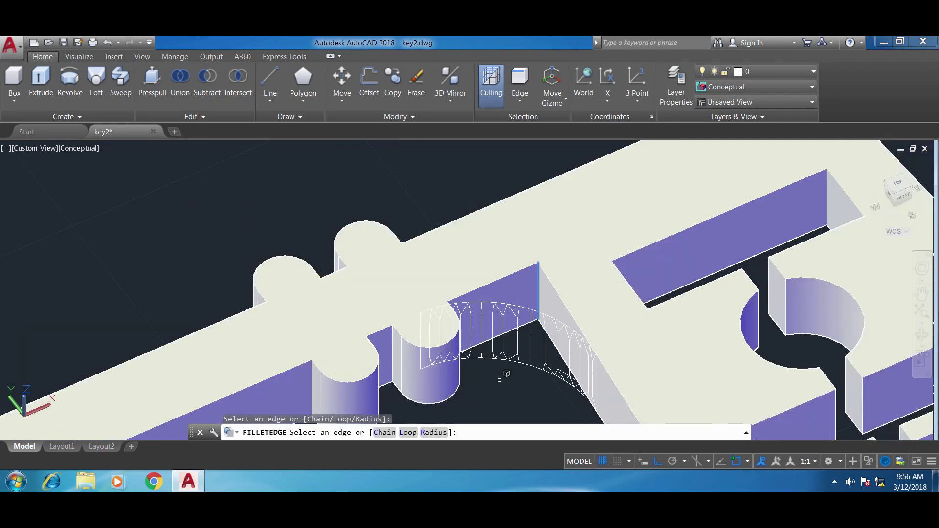
middle_drag(507, 374, 512, 337)
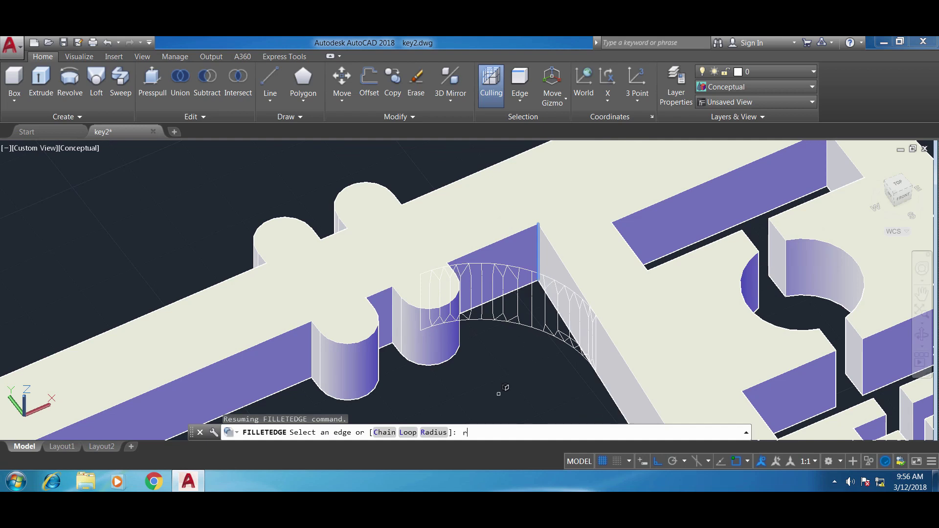
key(Return)
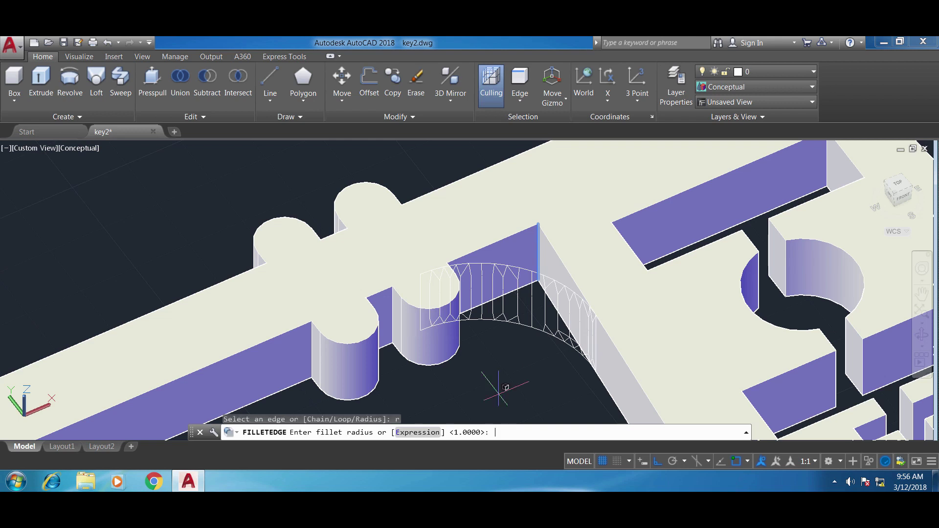
key(Return)
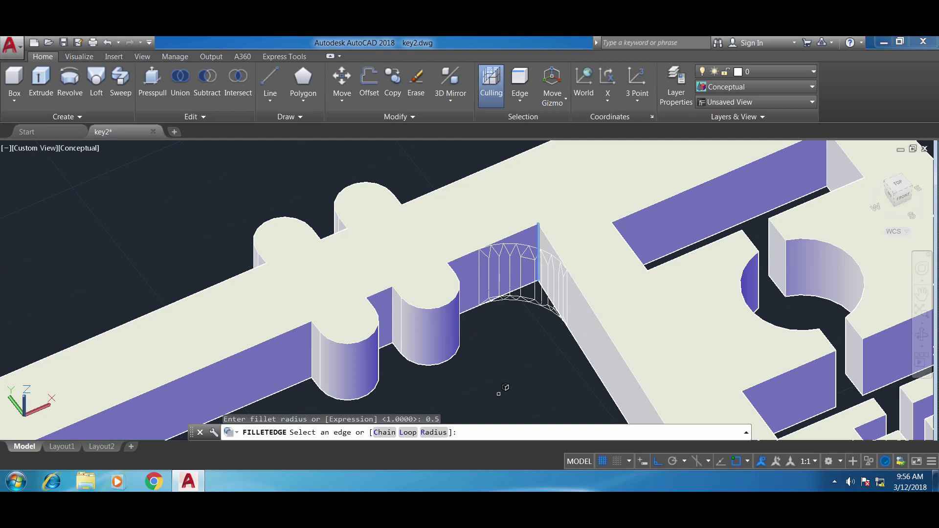
key(Return)
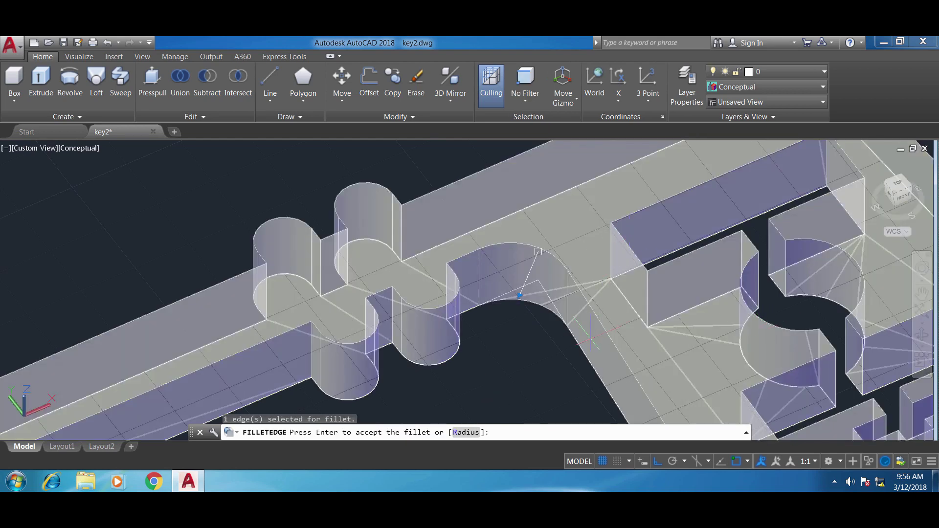
scroll(584, 348, down, 2)
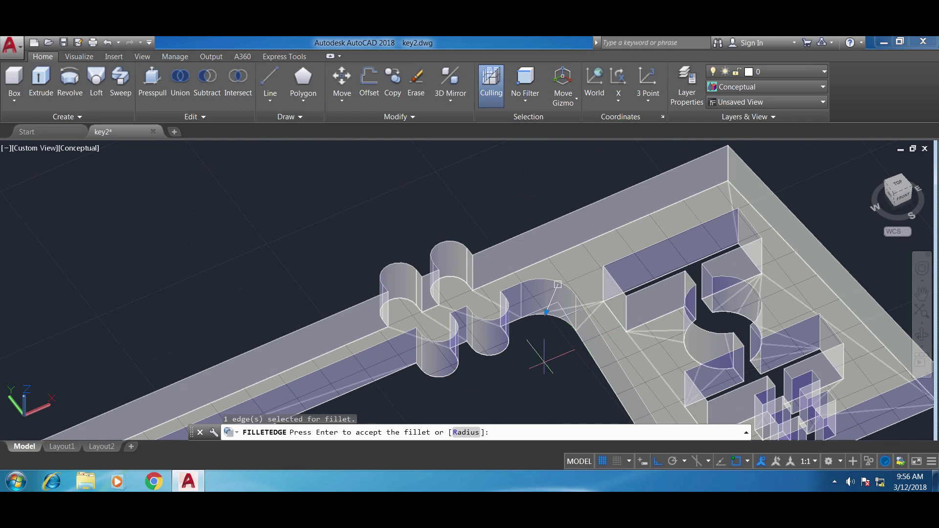
key(Return)
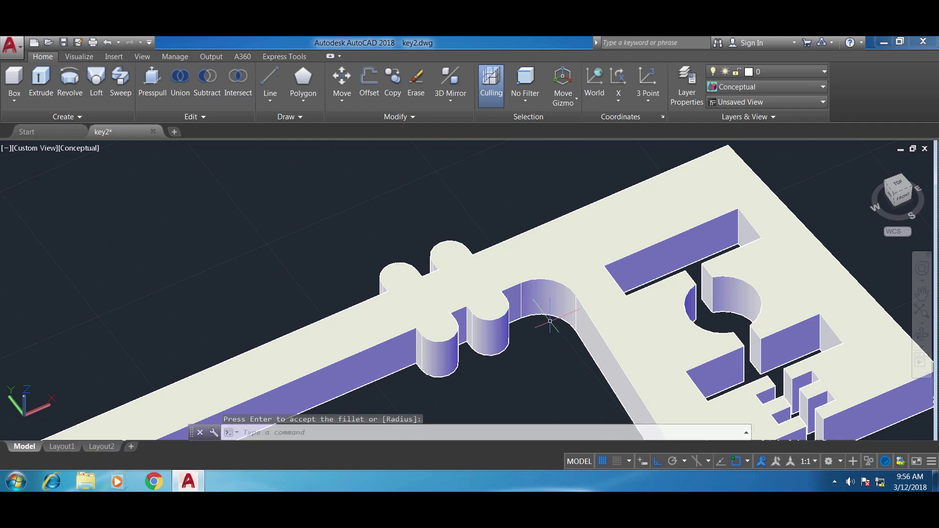
Fillet the vertical outer corner edge where the shaft's straight back side meets the end face of the key bit.
middle_drag(544, 362, 493, 310)
drag(492, 310, 450, 245)
key(Escape)
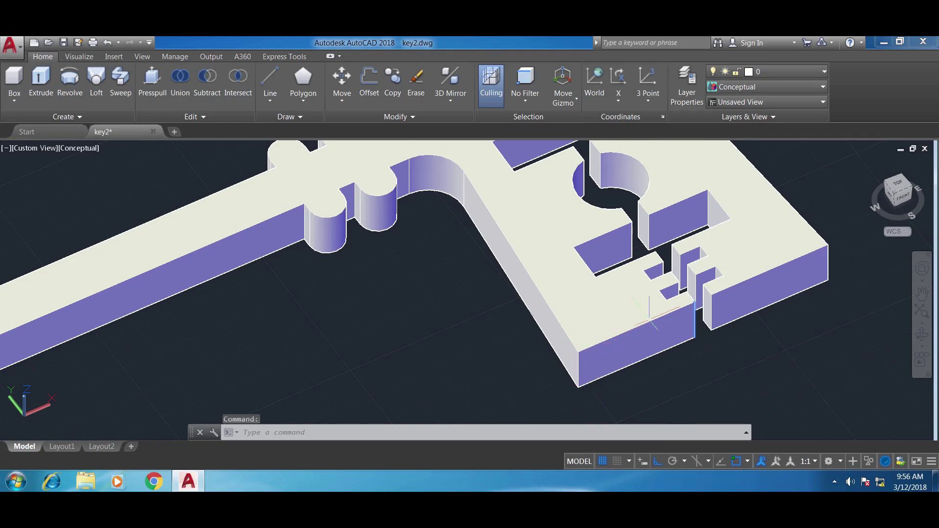
scroll(646, 317, down, 5)
scroll(653, 311, up, 3)
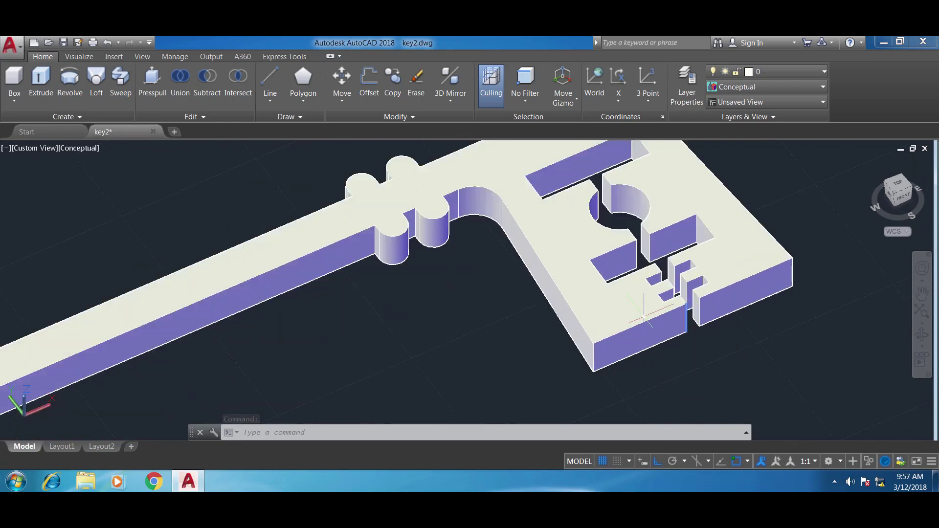
scroll(620, 383, up, 3)
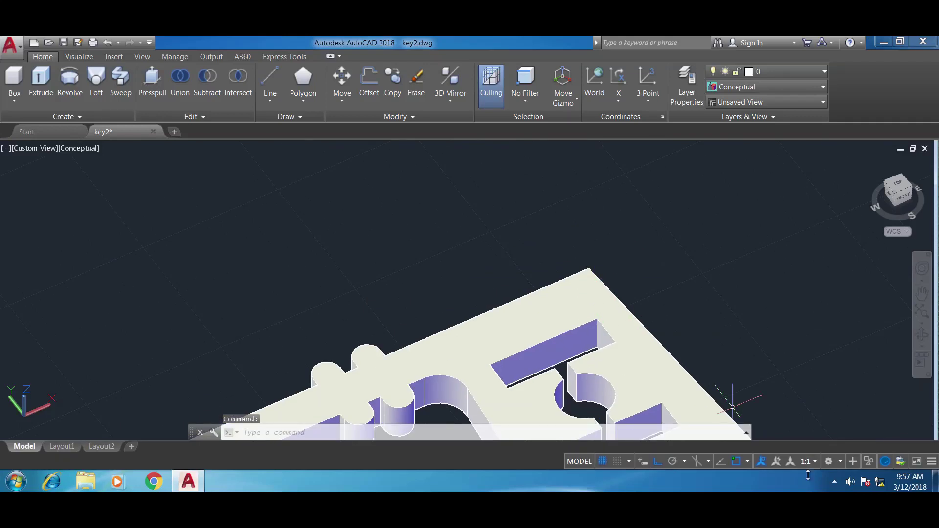
click(921, 335)
drag(755, 354, 520, 278)
scroll(520, 278, up, 1)
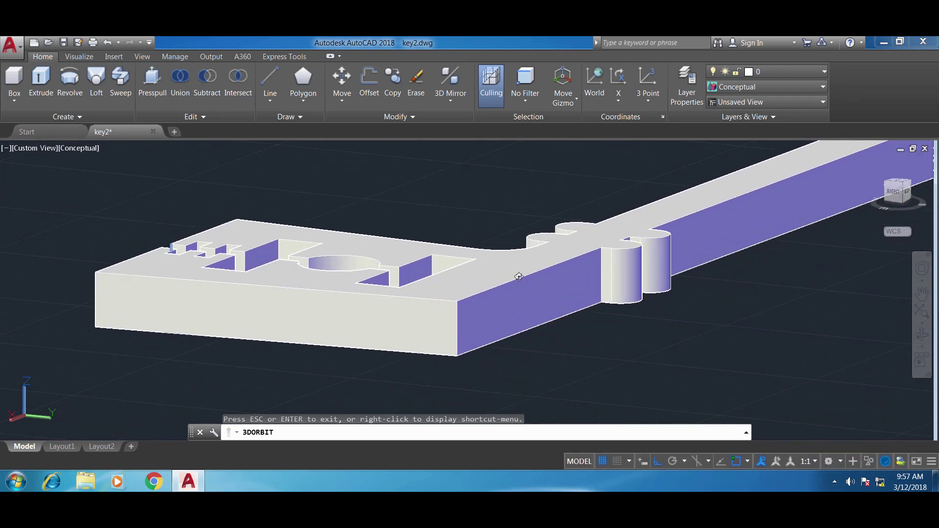
key(Escape)
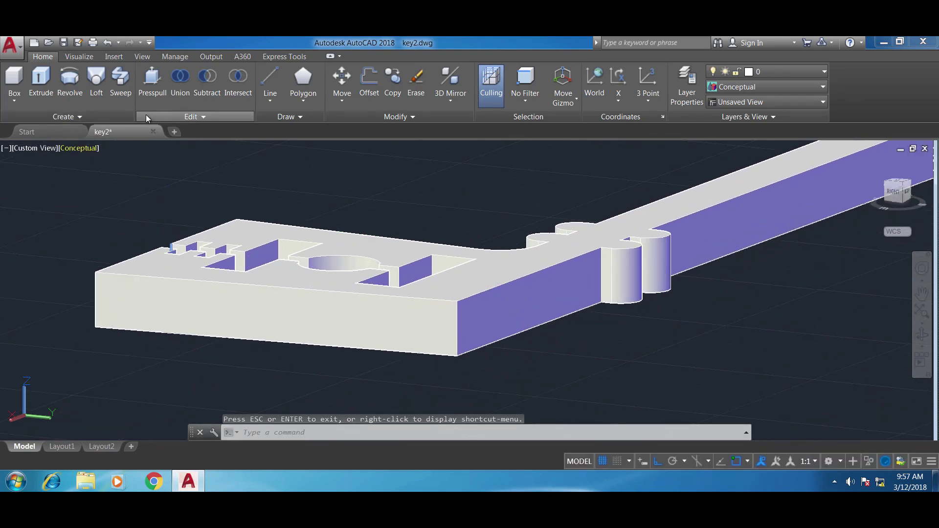
click(146, 116)
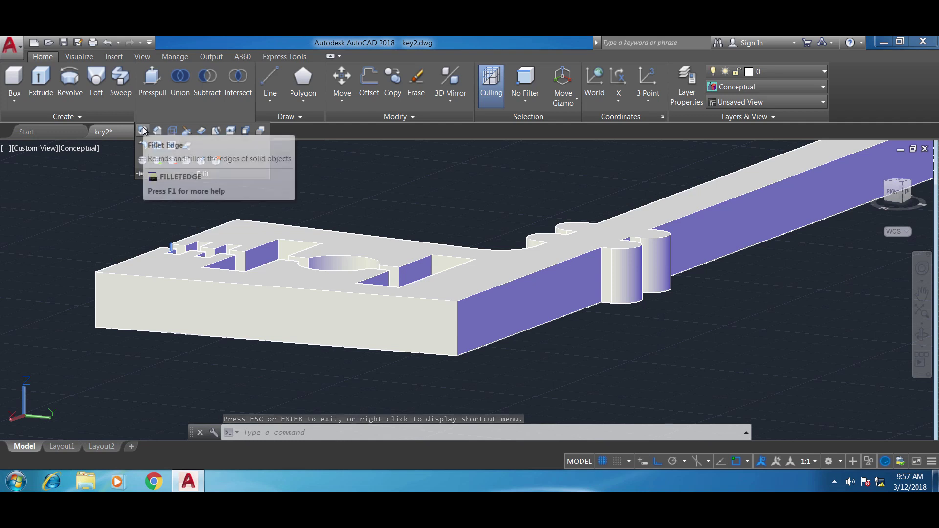
click(143, 130)
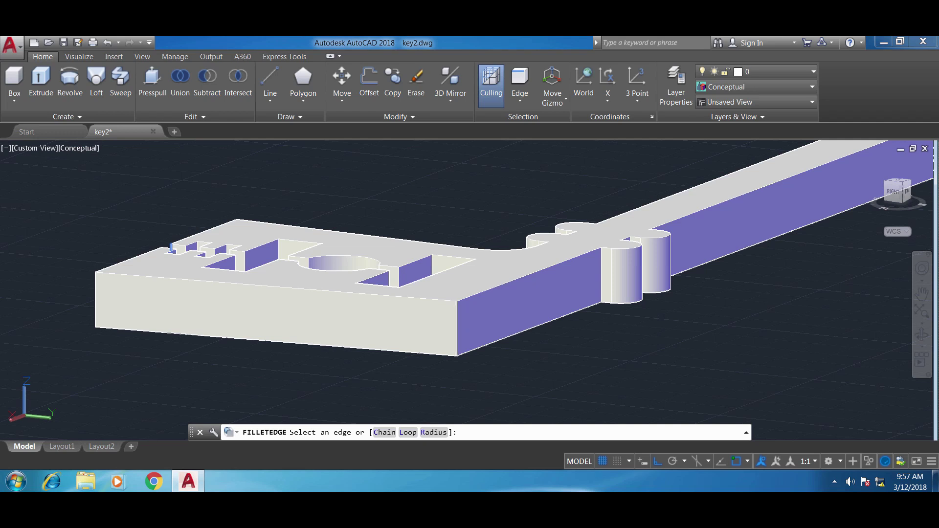
click(458, 322)
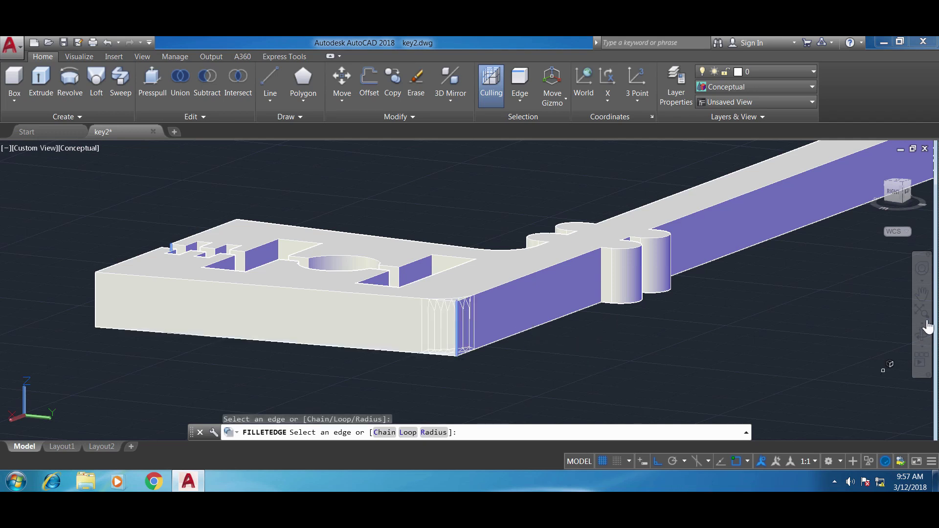
click(922, 335)
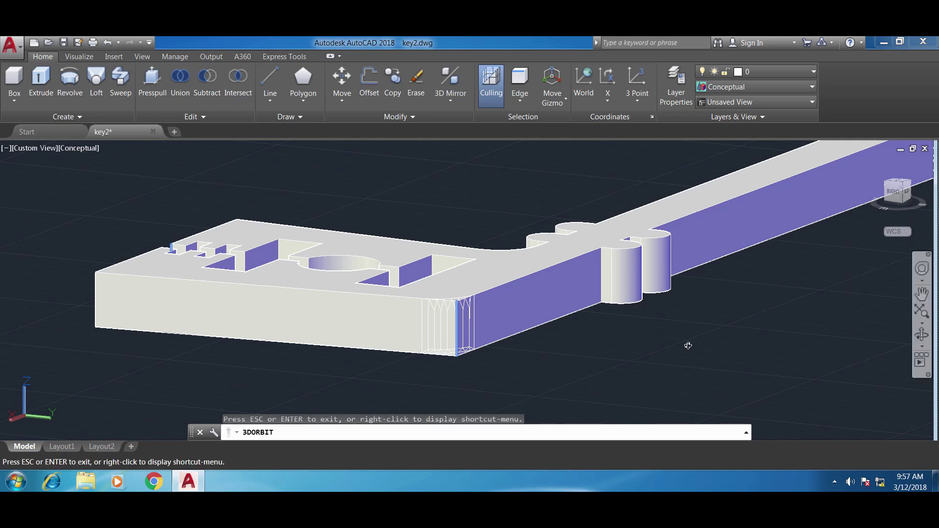
mouse_move(597, 340)
mouse_down()
mouse_move(597, 350)
mouse_move(609, 352)
mouse_up()
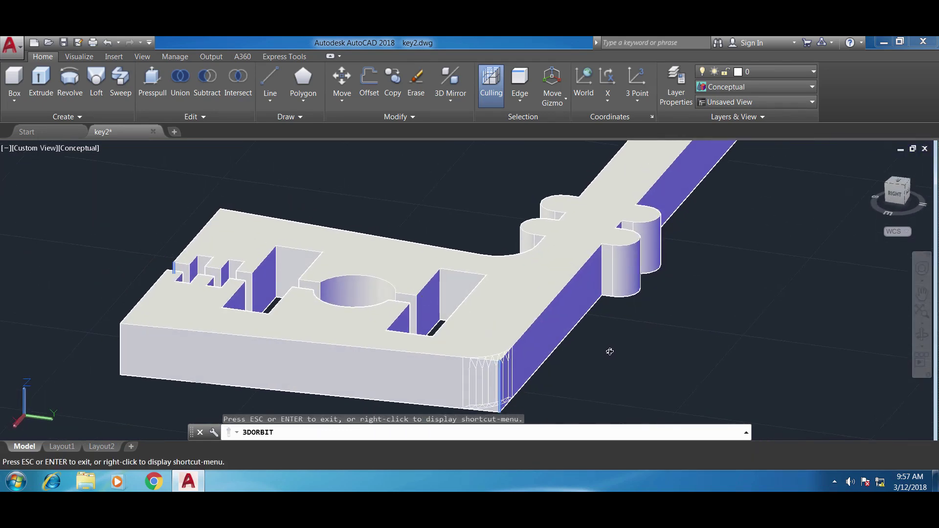
middle_drag(609, 353, 593, 323)
scroll(593, 323, up, 2)
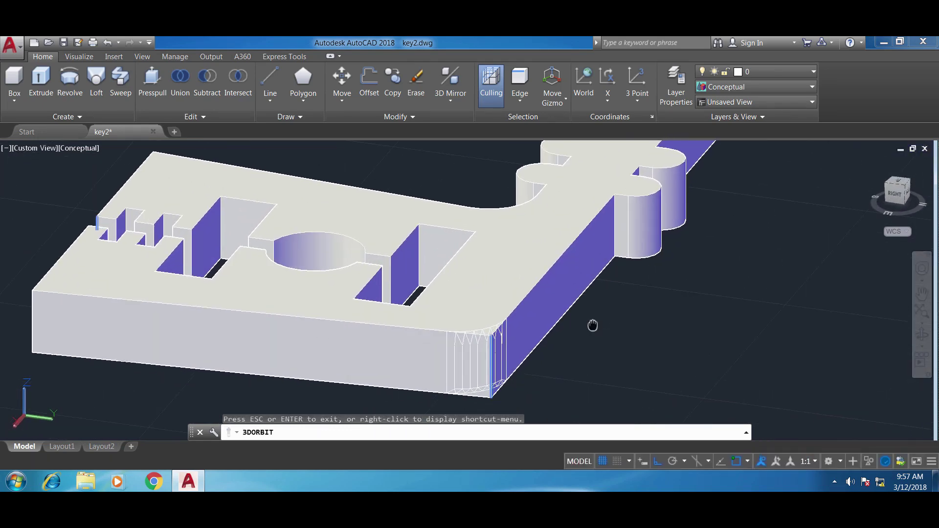
key(Escape)
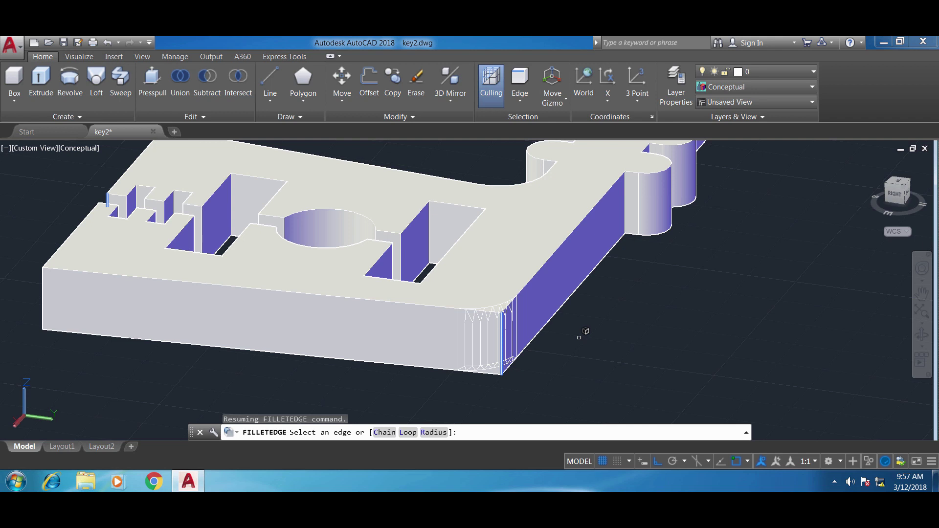
key(Return)
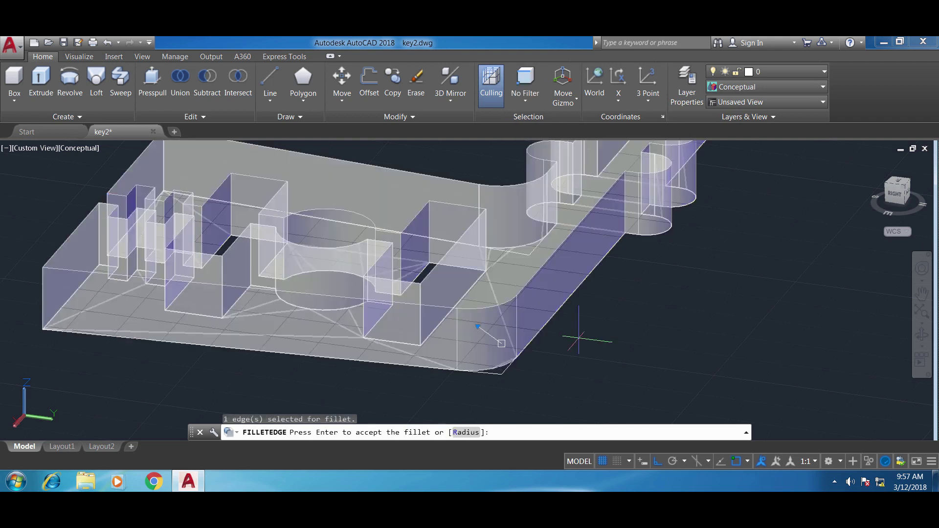
key(Return)
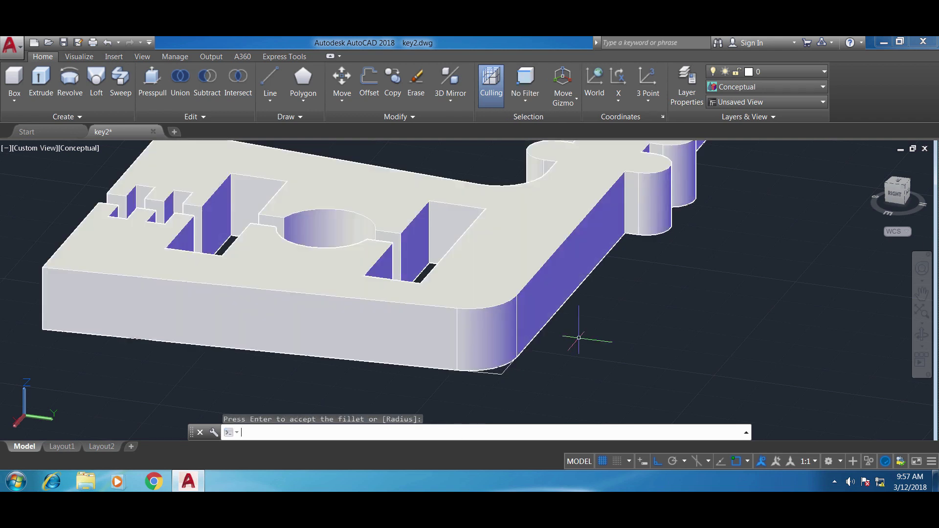
Fillet the two vertical outer corner edges on the slotted front side of the key bit in one Fillet Edge operation.
click(922, 336)
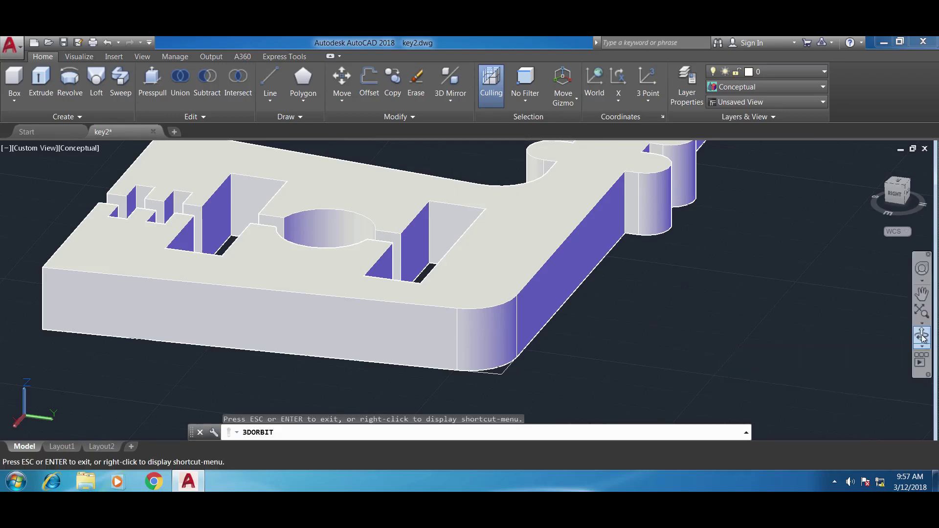
drag(562, 319, 594, 332)
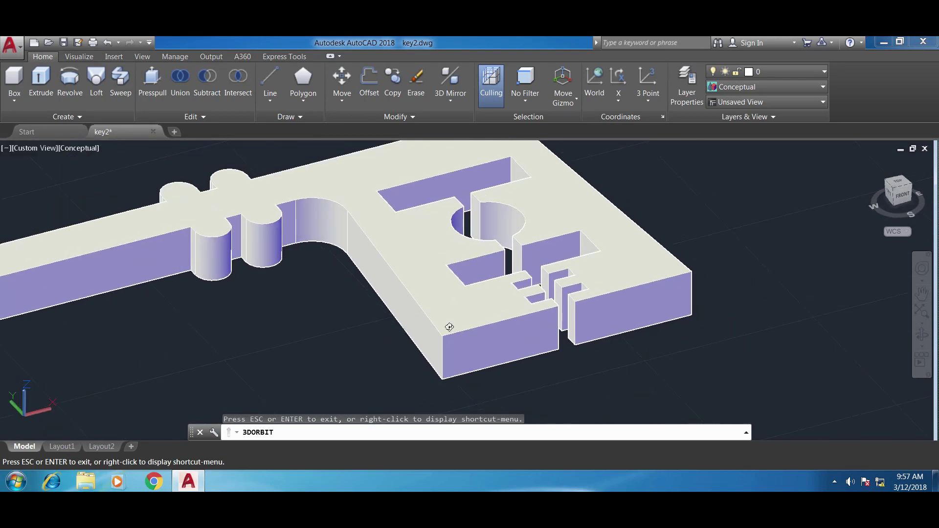
scroll(499, 351, up, 5)
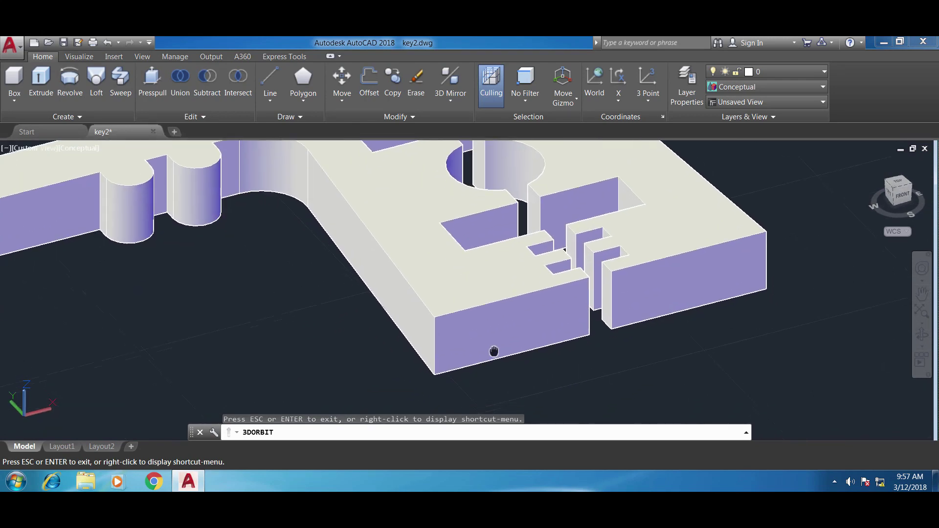
key(Escape)
click(452, 317)
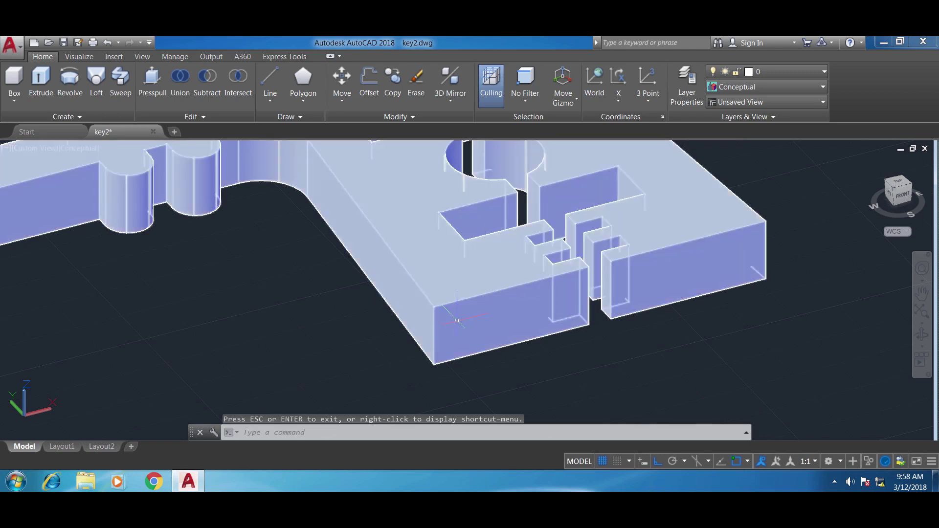
click(147, 118)
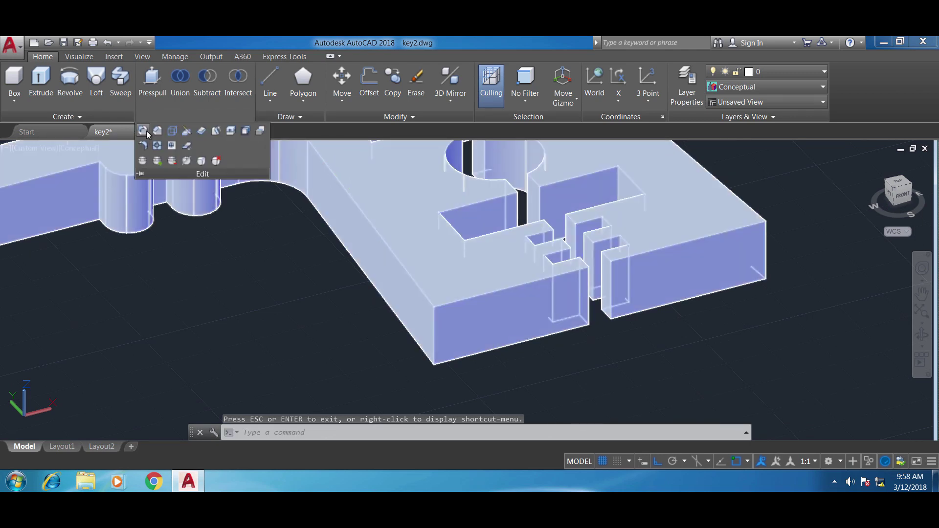
click(147, 133)
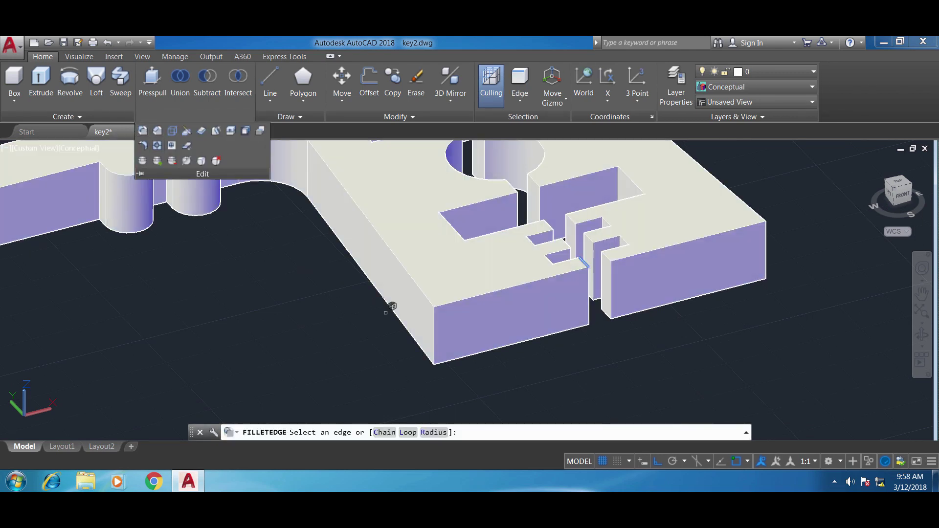
click(435, 323)
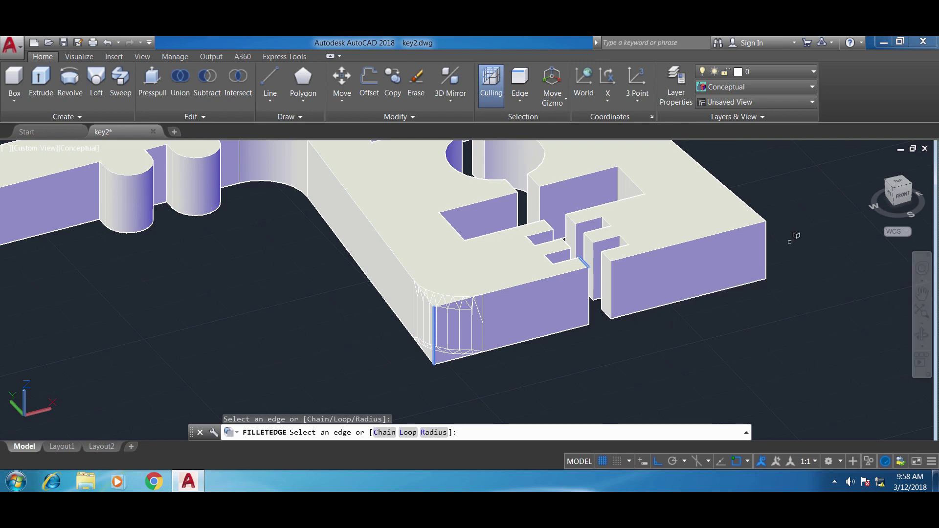
click(923, 336)
drag(835, 326, 771, 322)
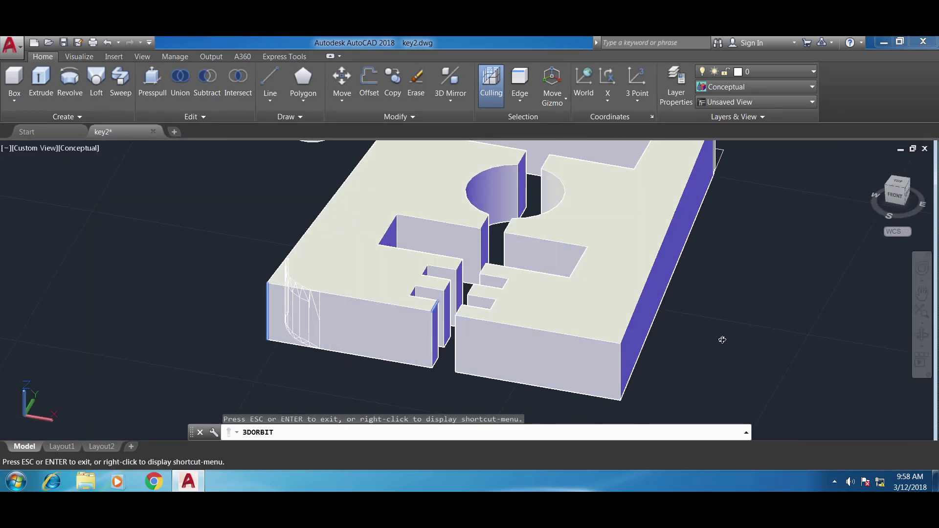
key(Escape)
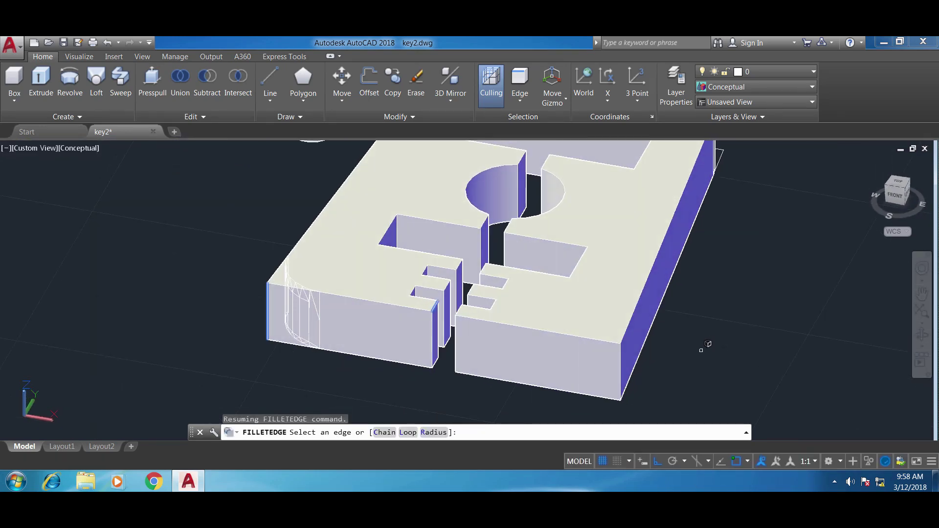
click(622, 366)
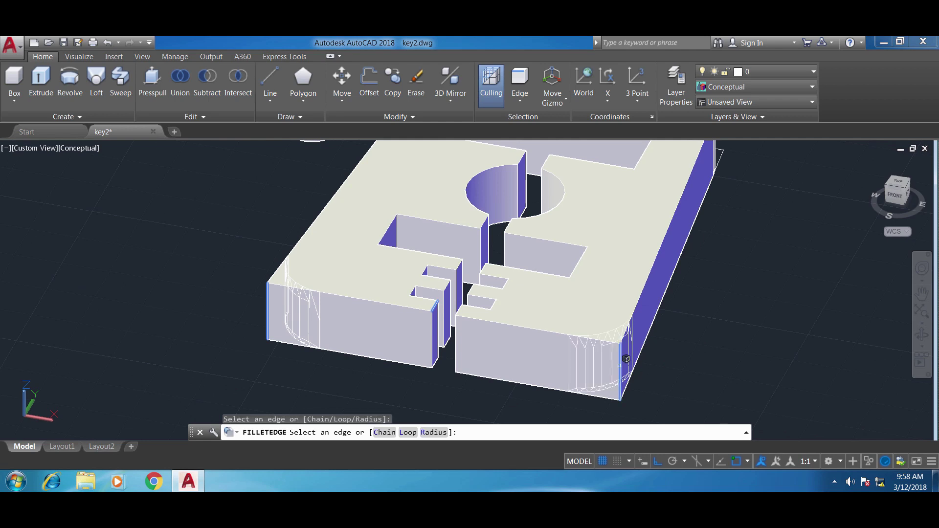
key(Return)
key(Return)
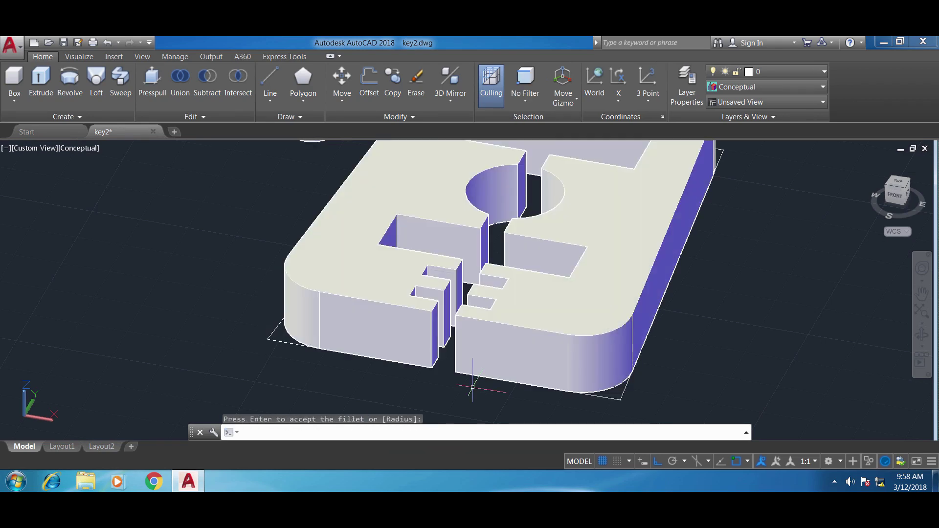
Examine the rounded corners of the key bit from different angles.
click(922, 335)
drag(709, 364, 667, 329)
scroll(667, 328, down, 5)
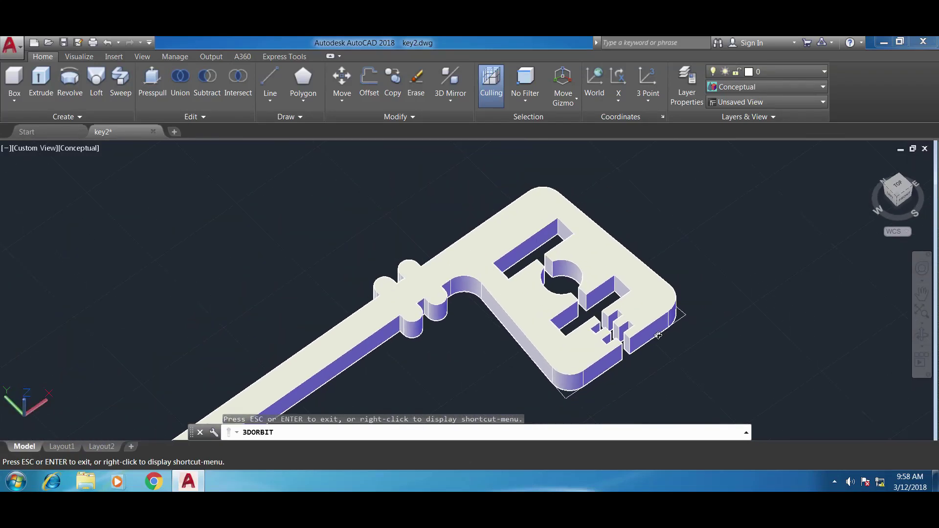
scroll(652, 342, up, 5)
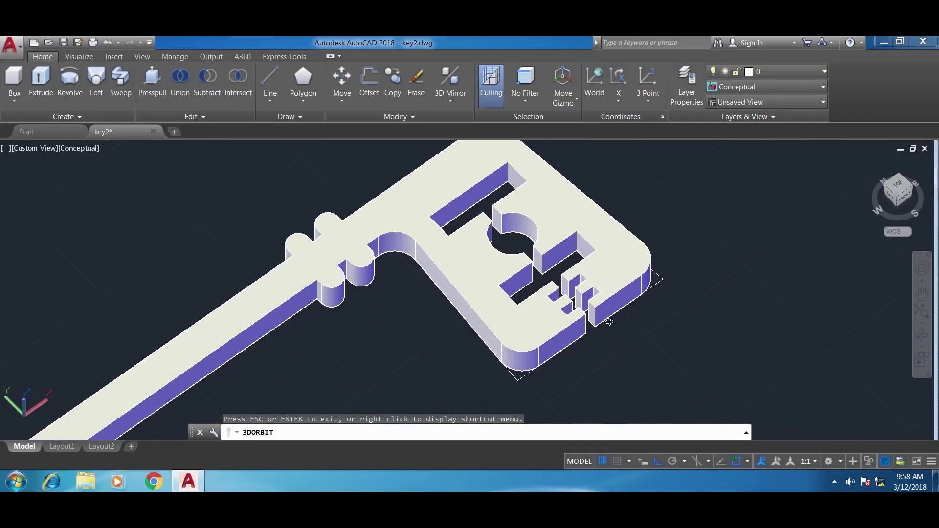
mouse_move(625, 347)
mouse_down()
mouse_move(606, 334)
mouse_move(622, 340)
mouse_up()
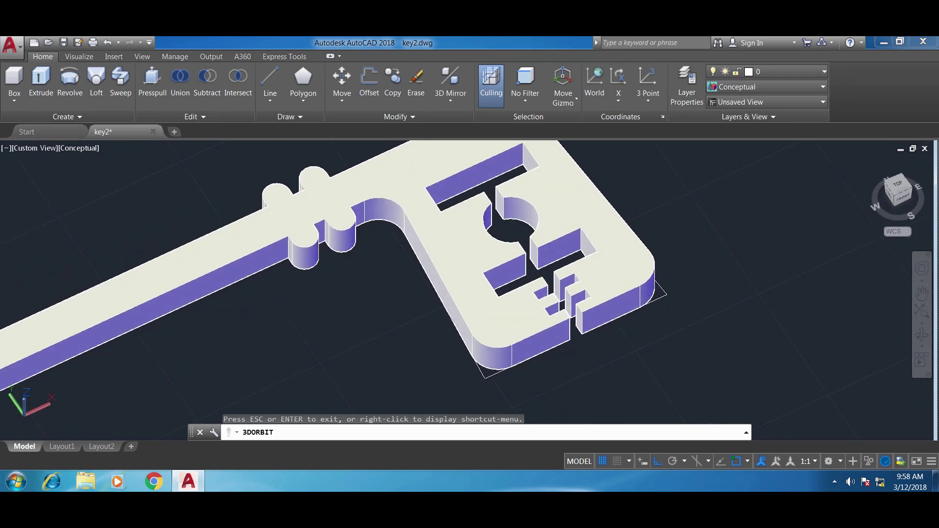